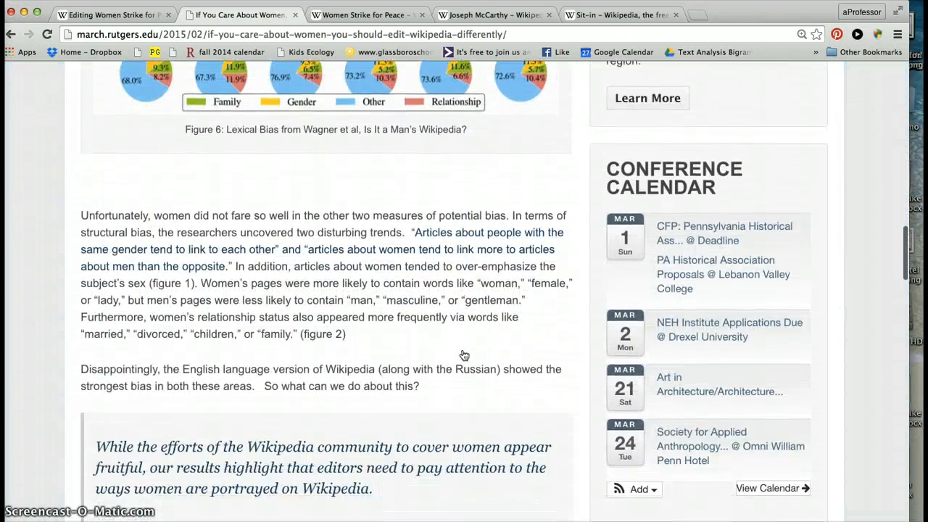
- Read the blog article's suggestions for editing Wikipedia pages about women, including inserting links to women's pages
scroll(464, 356, down, 4)
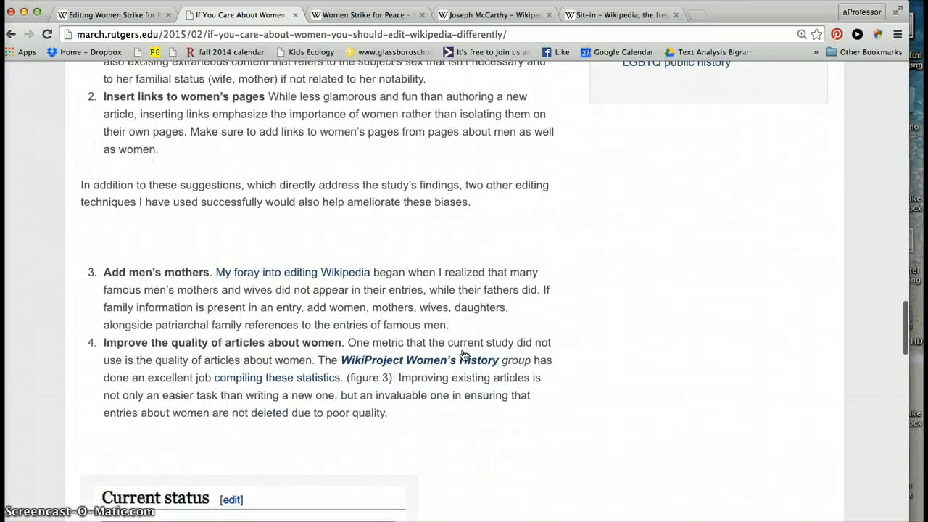
scroll(471, 355, up, 1)
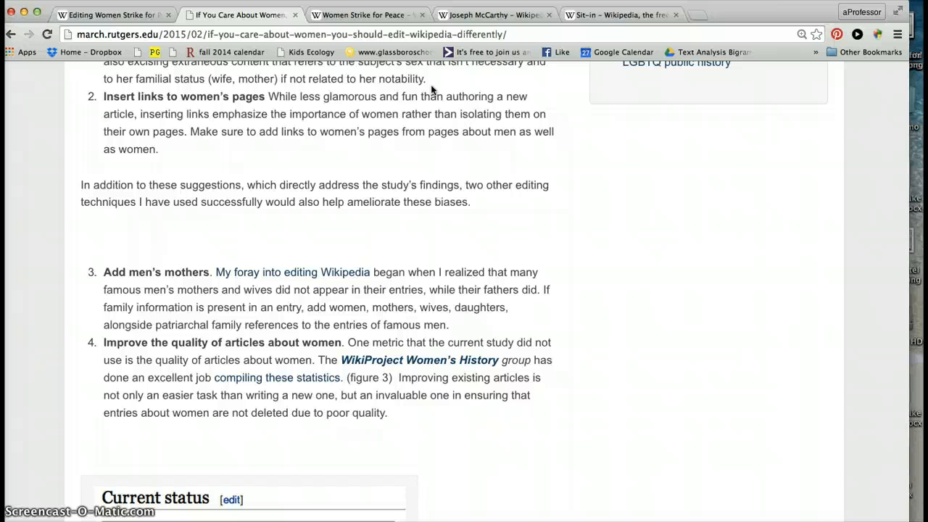
click(80, 16)
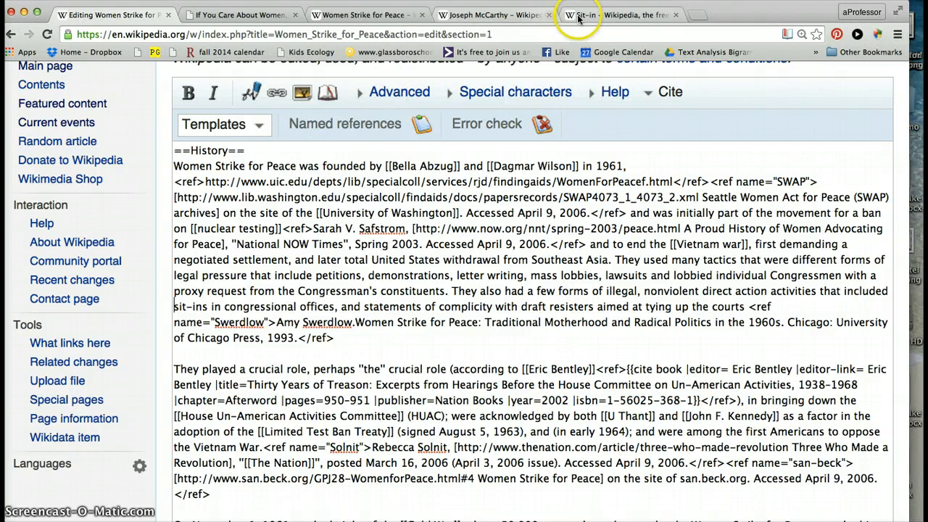
- Examine the published Women Strike for Peace article, reading its introduction and History section for existing and missing links
click(373, 16)
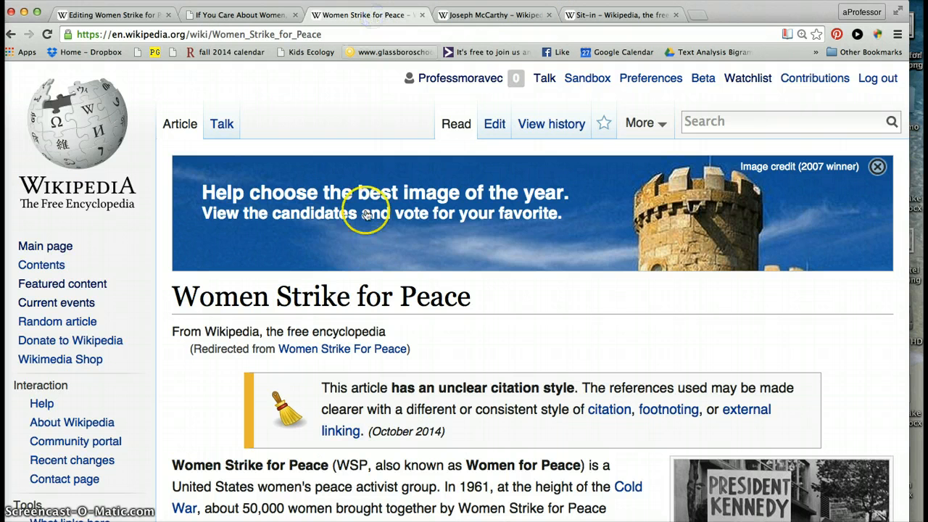
scroll(514, 309, down, 4)
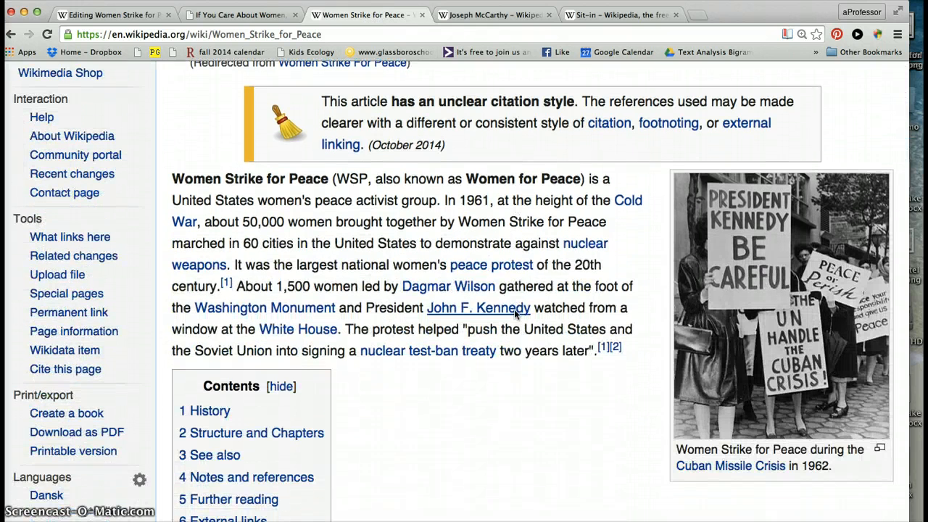
scroll(514, 312, down, 1)
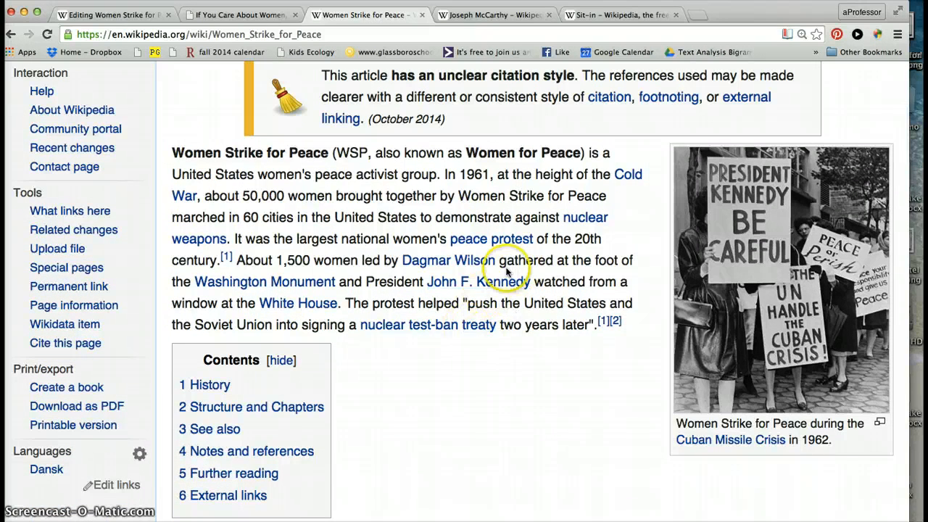
scroll(412, 357, down, 3)
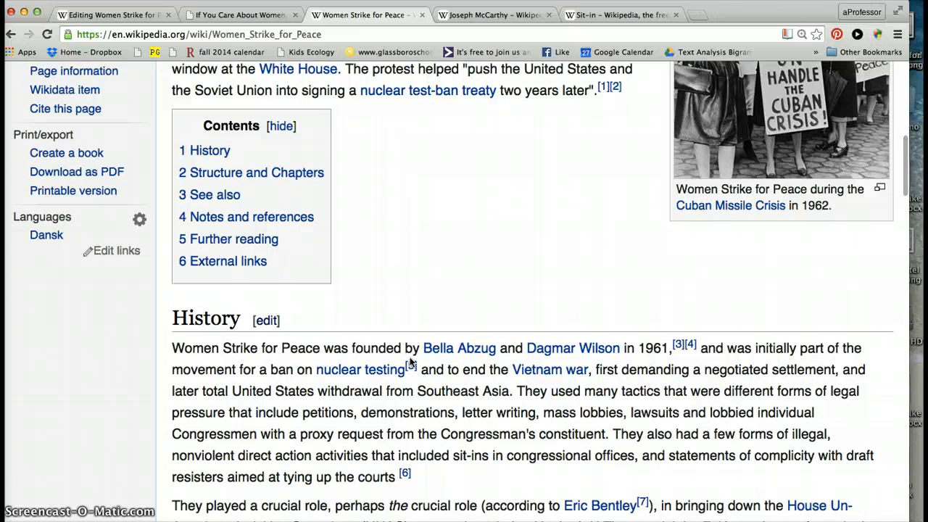
scroll(411, 363, down, 1)
scroll(411, 362, down, 2)
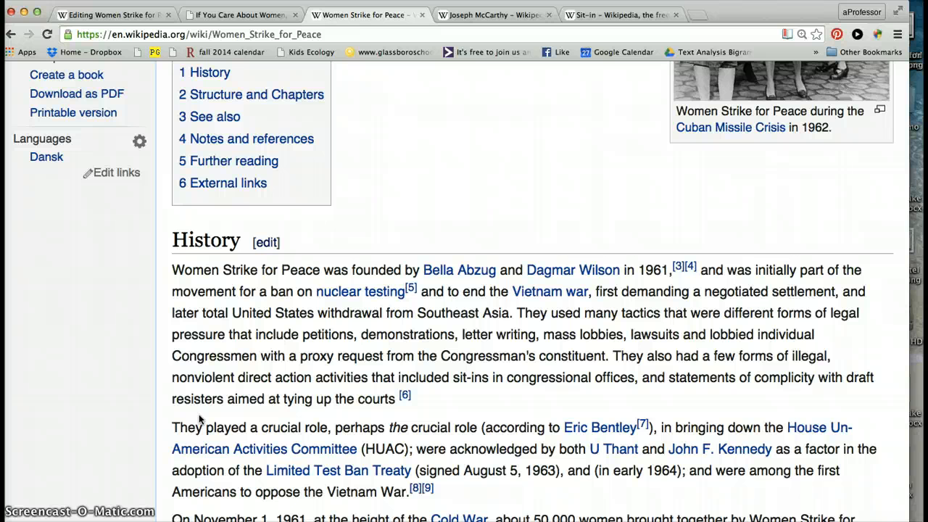
scroll(201, 419, down, 1)
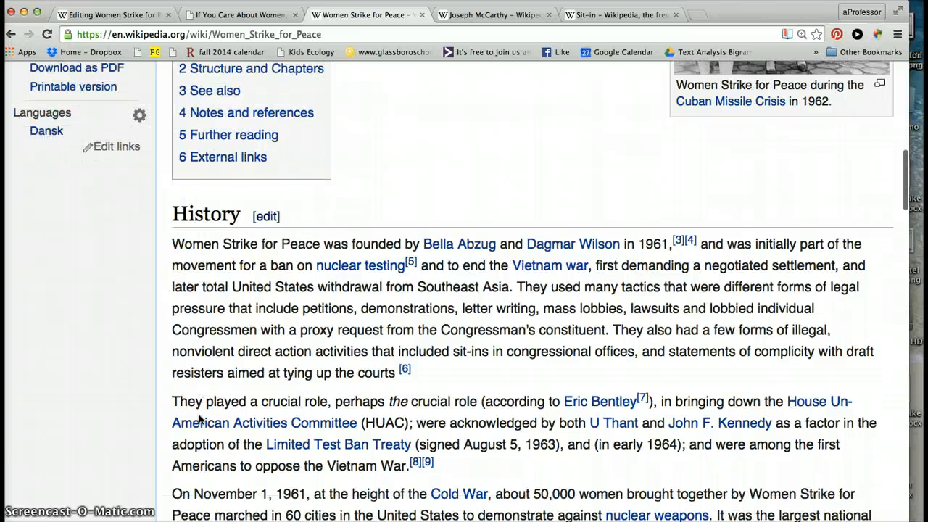
scroll(201, 419, down, 1)
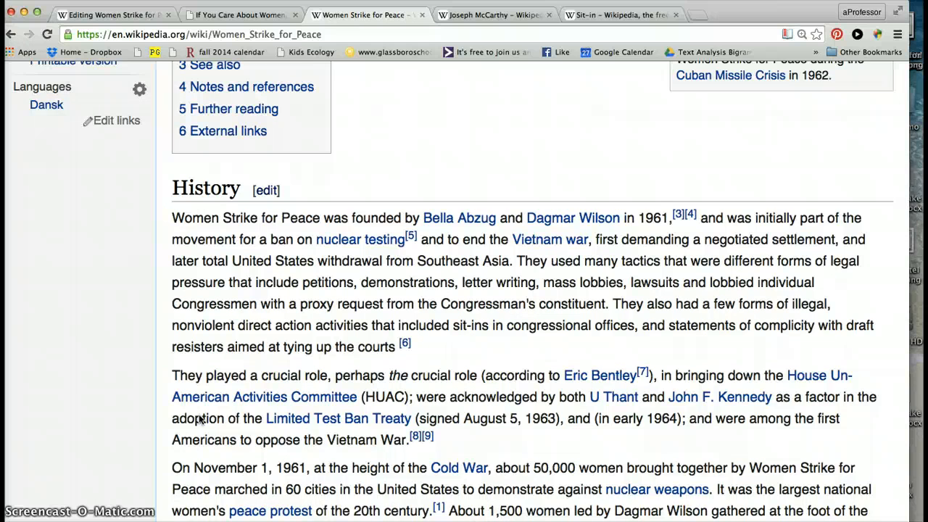
scroll(201, 419, down, 5)
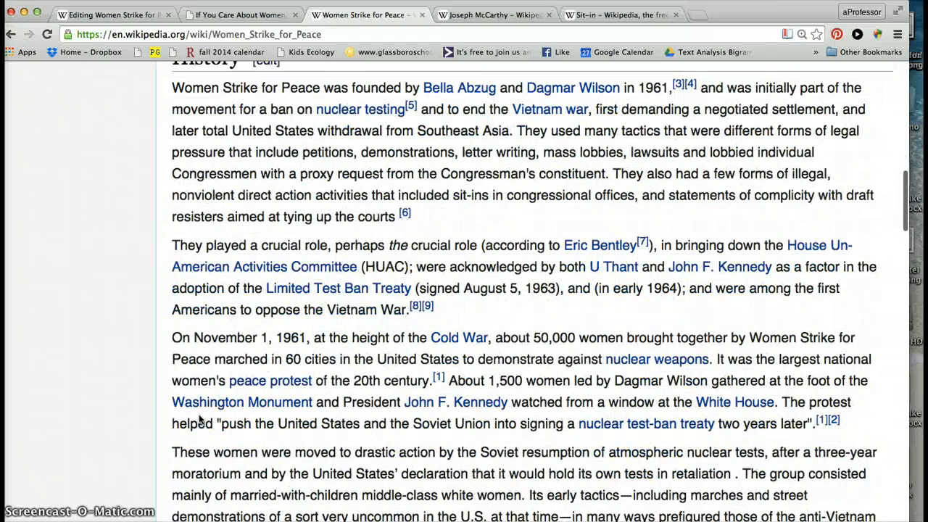
scroll(201, 420, down, 4)
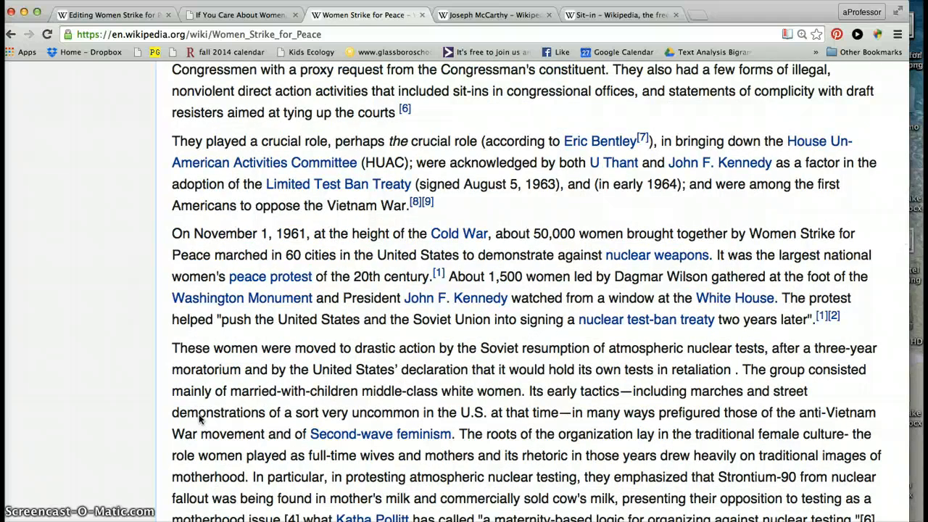
scroll(201, 420, down, 6)
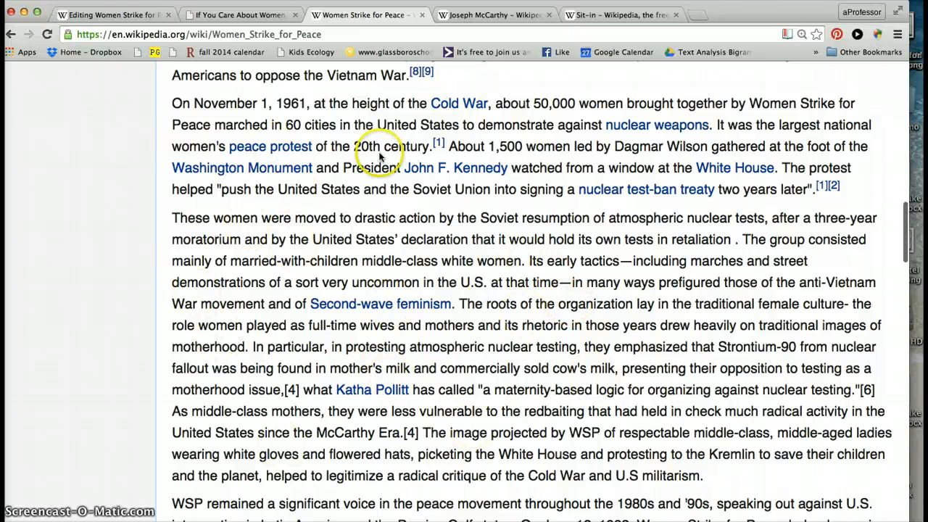
- In the History section's wikitext, turn "sit-ins" before "in congressional offices" into a link to the wiki page of that name
click(135, 16)
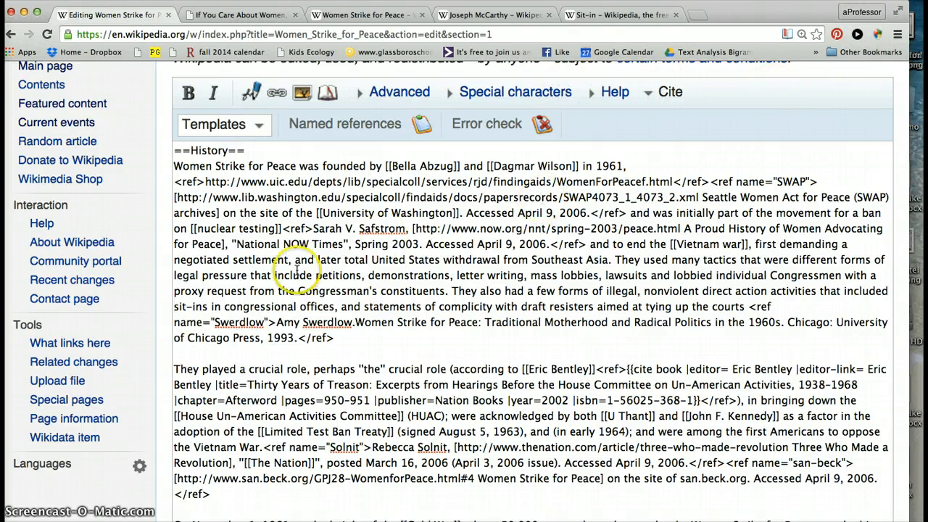
drag(207, 307, 172, 311)
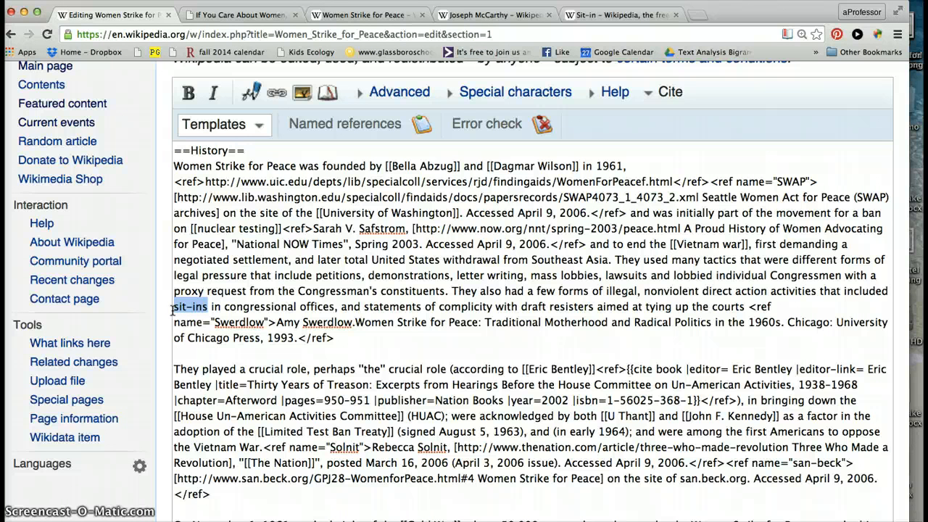
click(278, 94)
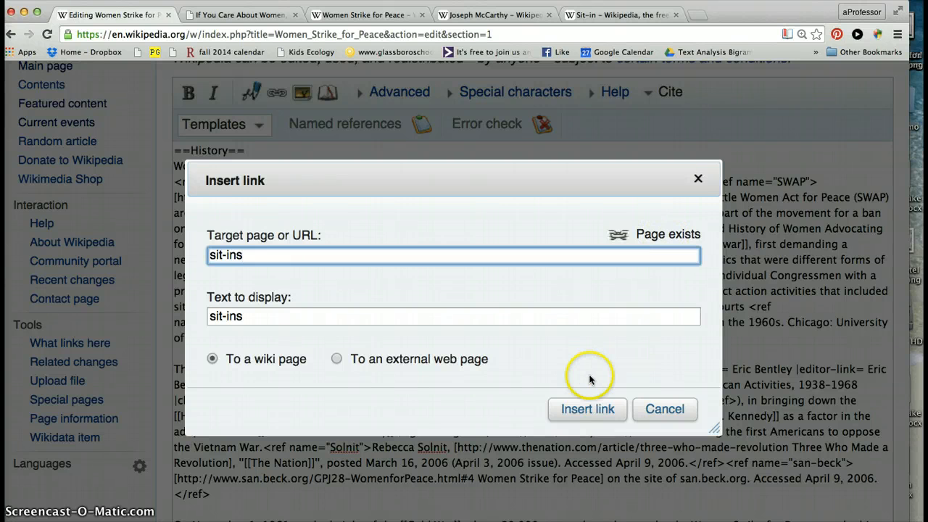
click(588, 409)
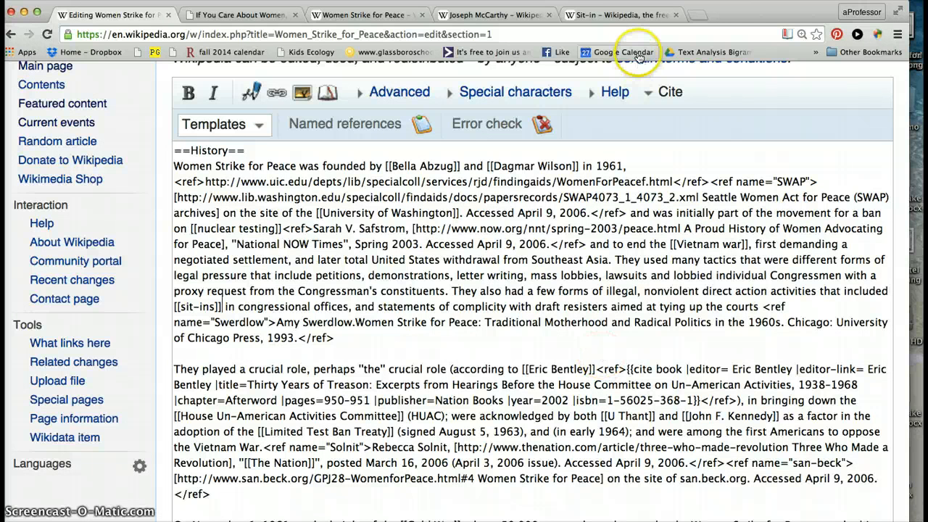
- Check the contents list of the Sit-in article, and return to the Women Strike for Peace section editor
click(624, 15)
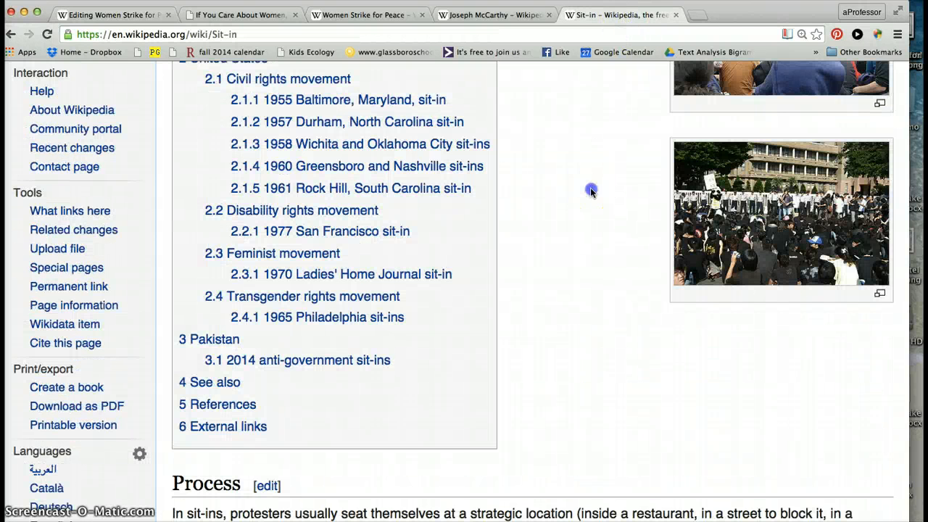
scroll(591, 192, up, 1)
scroll(590, 192, up, 1)
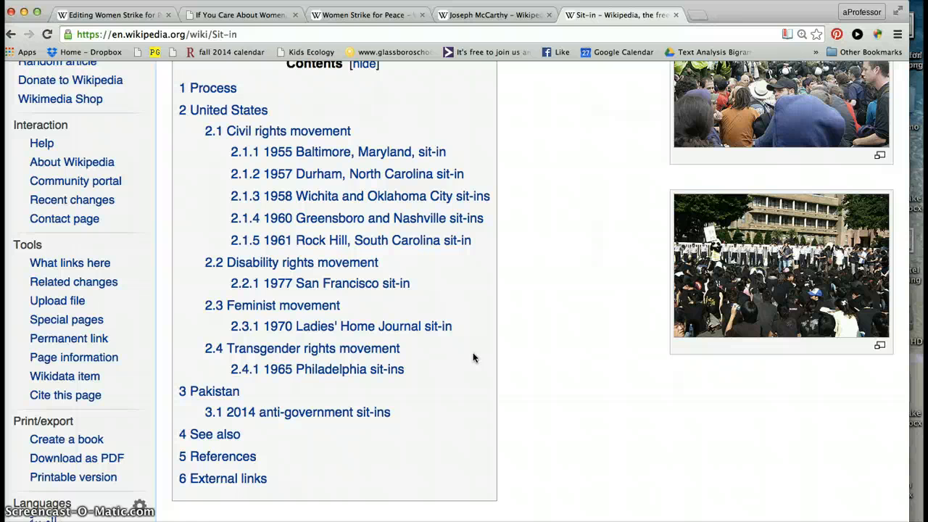
click(114, 18)
- Look through the History section's wikitext down to the paragraph on Soviet nuclear tests for more unlinked terms
click(367, 362)
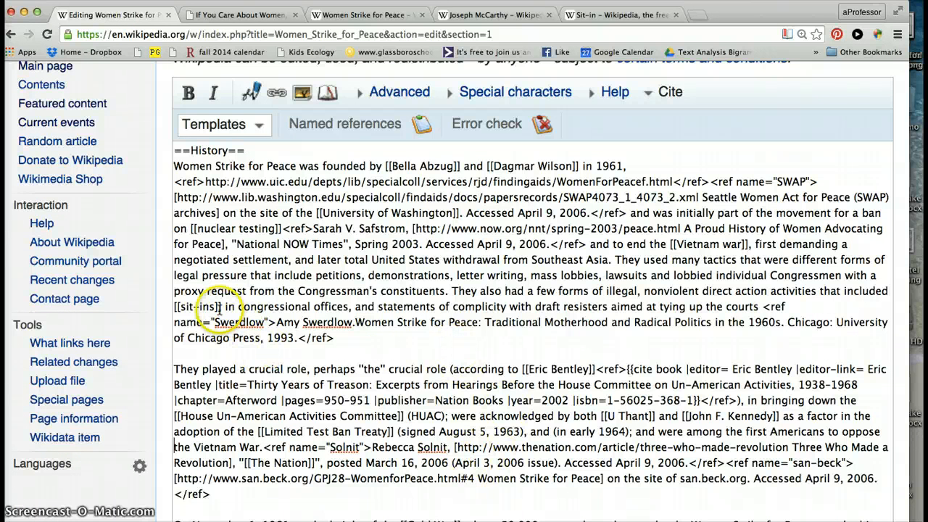
click(348, 352)
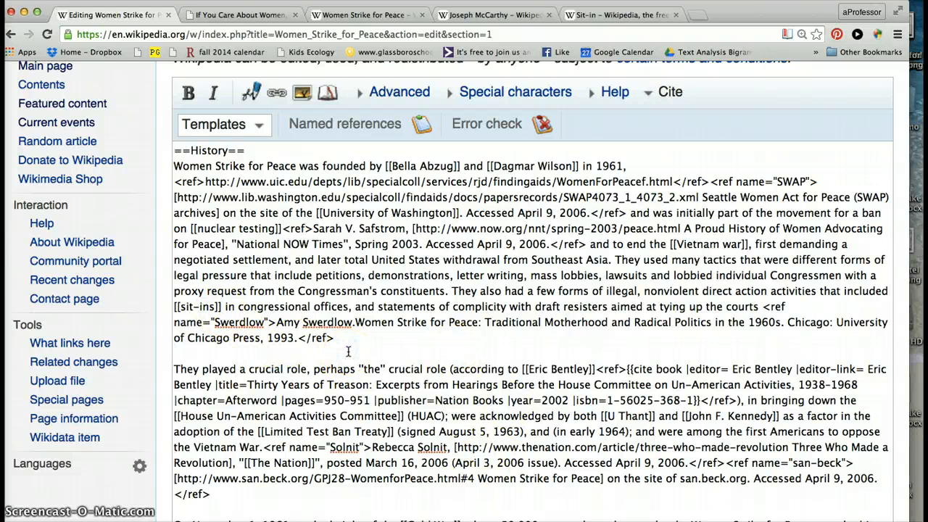
key(Down)
key(Down)
key(Down)
key(Down)
key(Down)
key(Down)
key(Down)
key(Down)
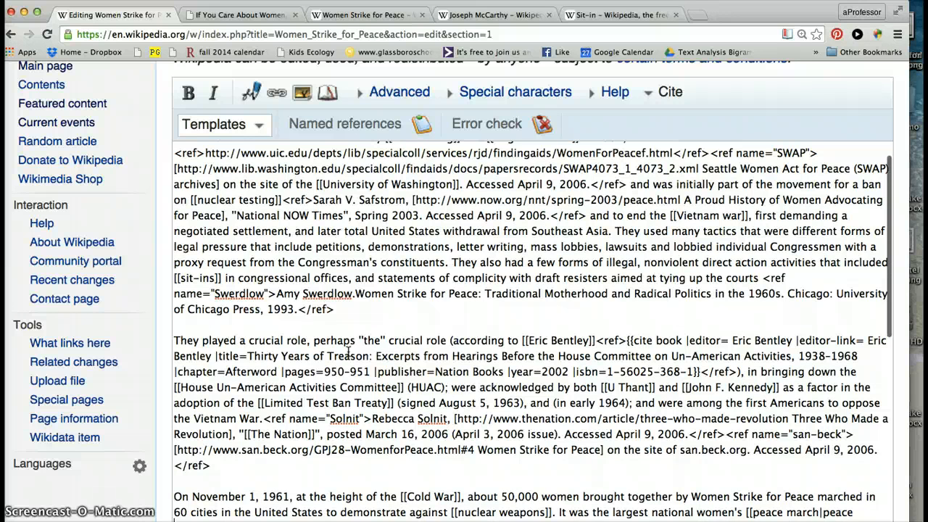
key(Down)
key(Down)
key(Down)
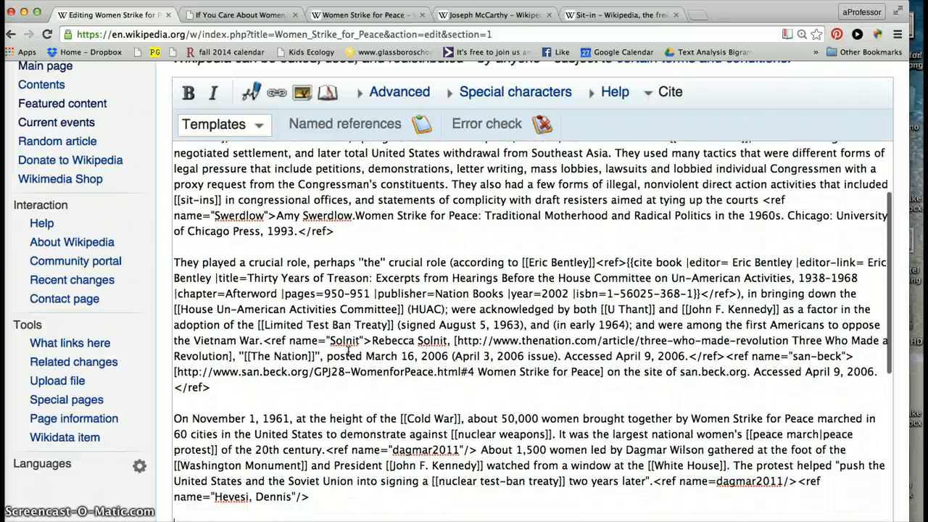
key(Down)
key(Down)
key(Down)
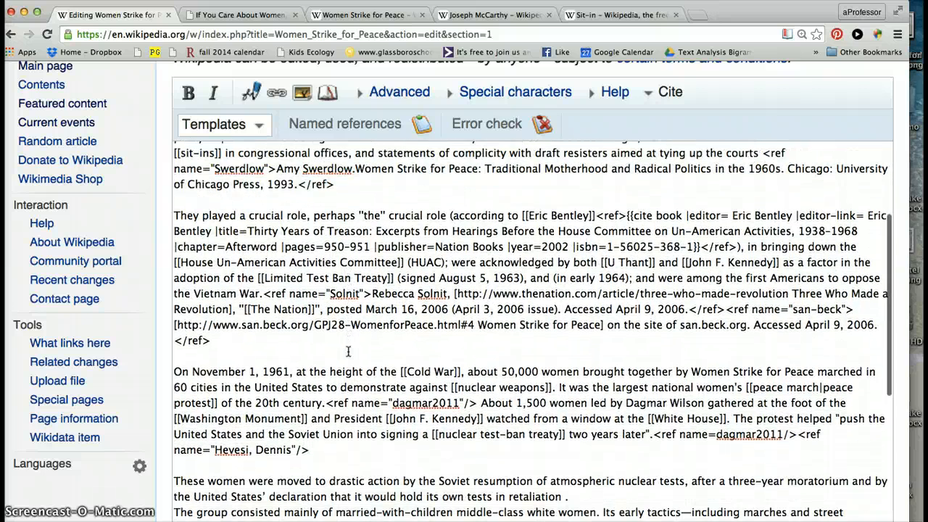
key(Down)
key(Down)
key(Down)
key(Down)
key(Down)
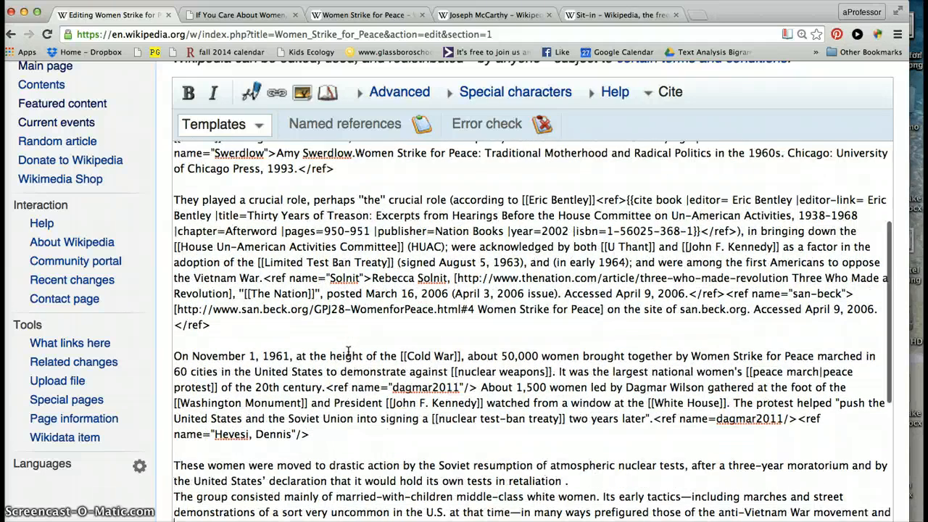
key(Down)
key(Down)
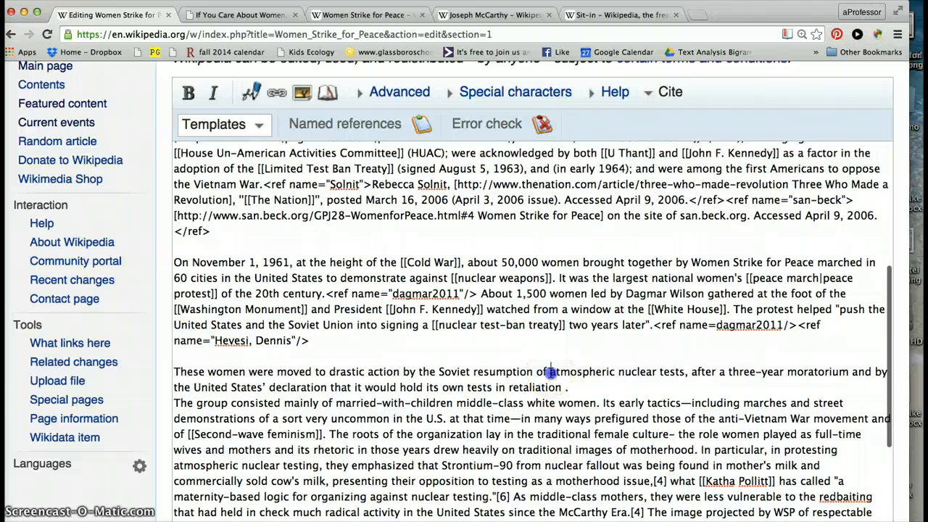
- Try to link "atmospheric nuclear tests" in the paragraph on the Soviet resumption of testing to a wiki page
drag(548, 371, 684, 372)
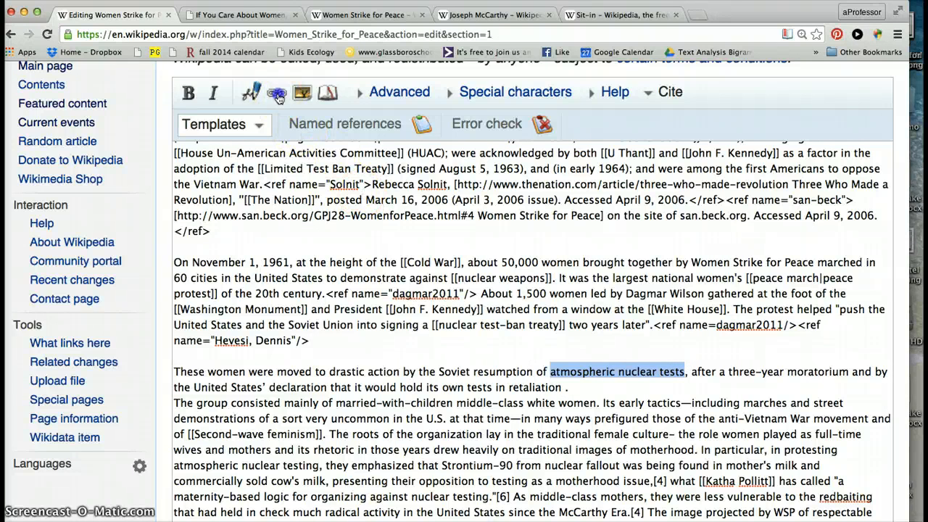
click(278, 96)
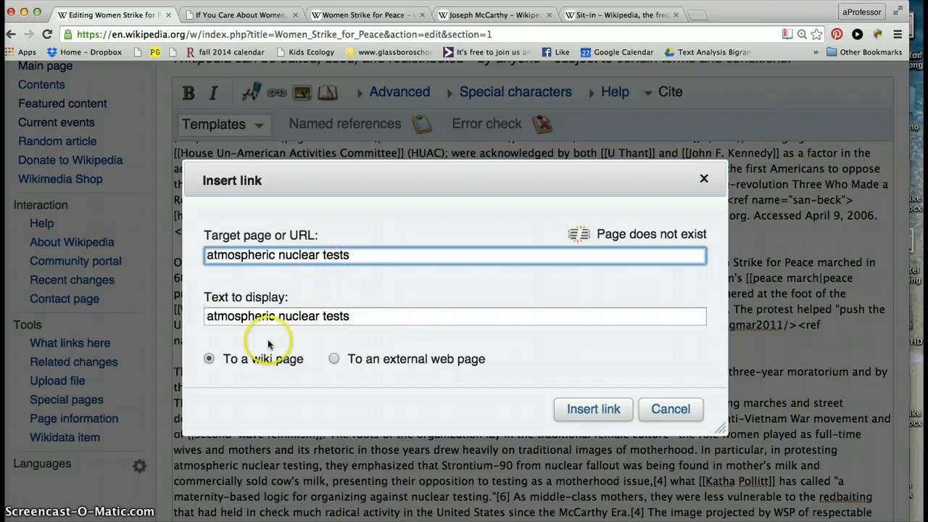
click(678, 409)
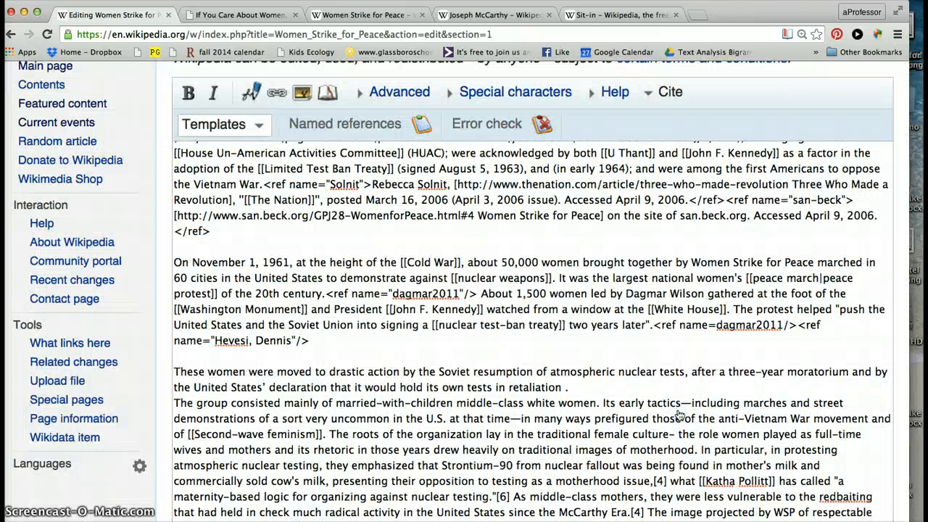
click(741, 390)
click(702, 412)
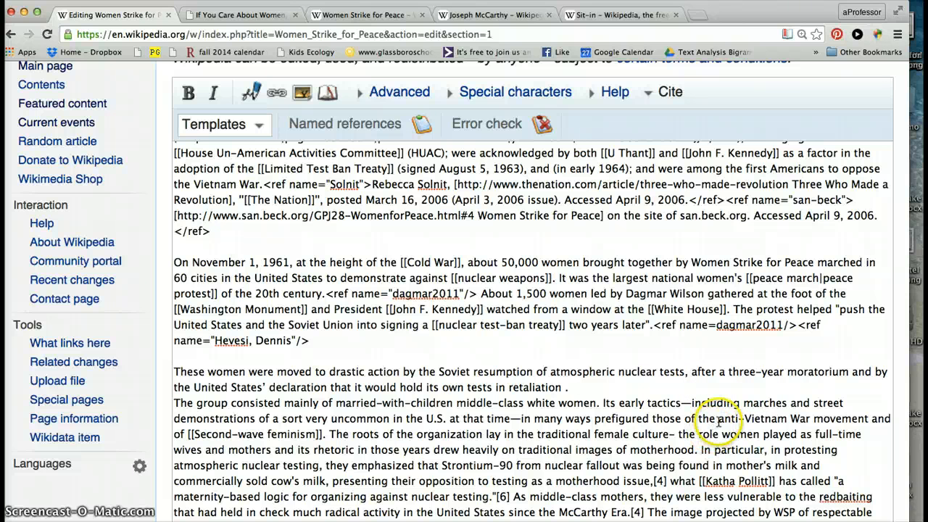
- Turn "anti-Vietnam War movement" in the sentence on the group's early tactics into a link to the wiki page of that name
drag(719, 419, 868, 419)
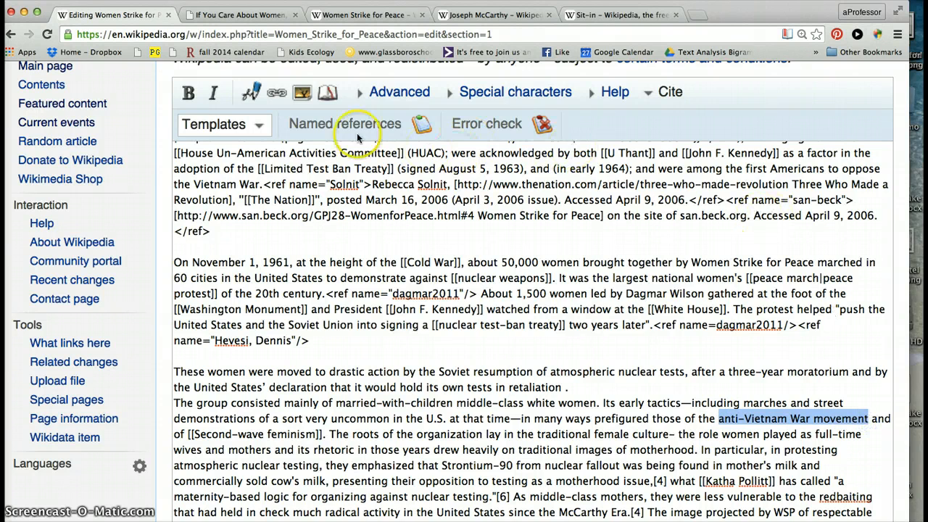
click(277, 95)
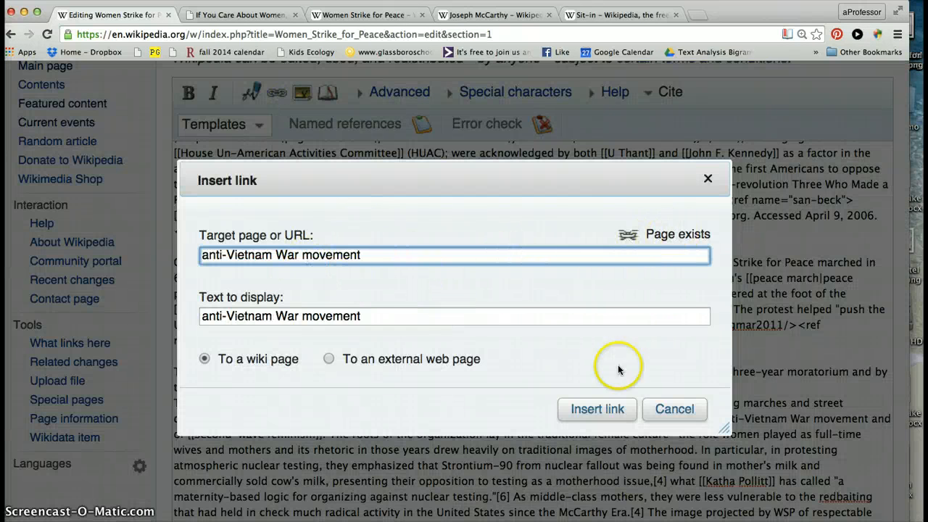
click(605, 408)
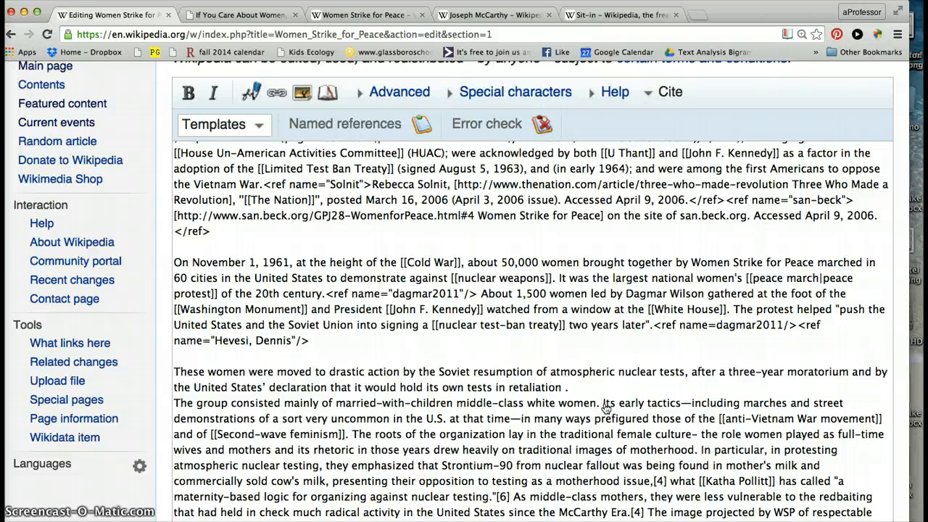
- Turn "motherhood" in the sentence on the group's rhetoric and traditional images into a link to the wiki page of that name
click(438, 449)
key(Down)
key(Down)
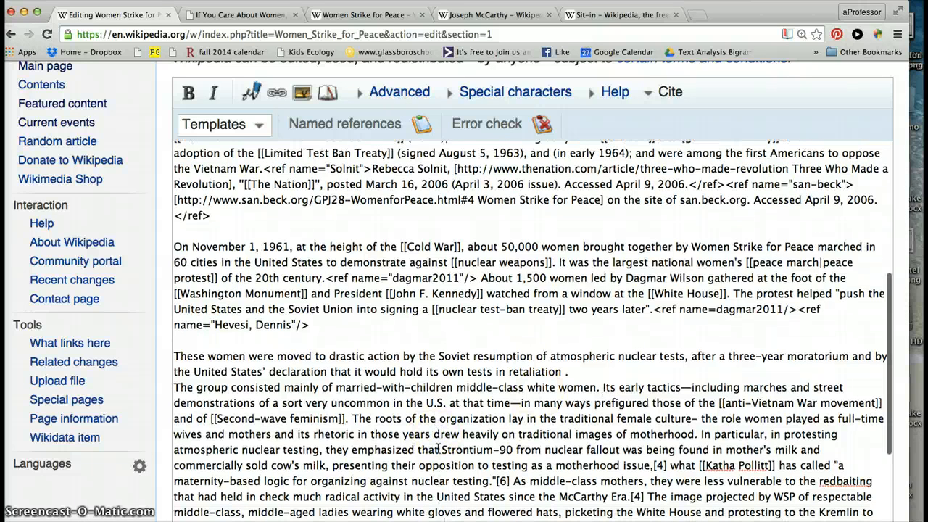
key(Down)
click(633, 435)
drag(633, 435, 694, 438)
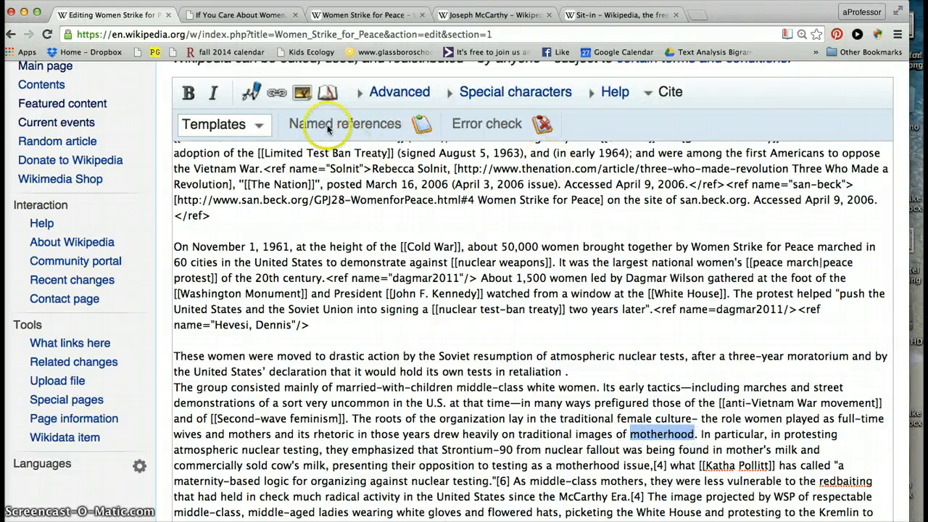
click(276, 93)
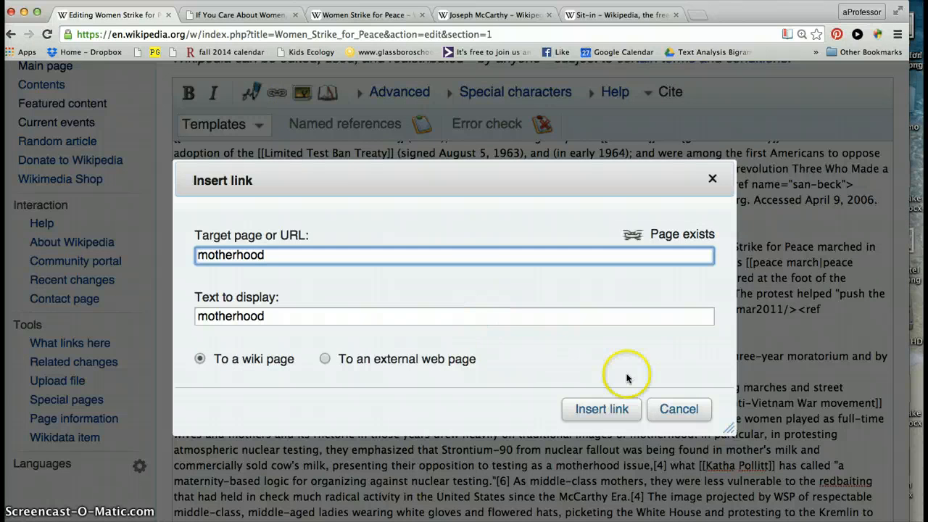
click(601, 409)
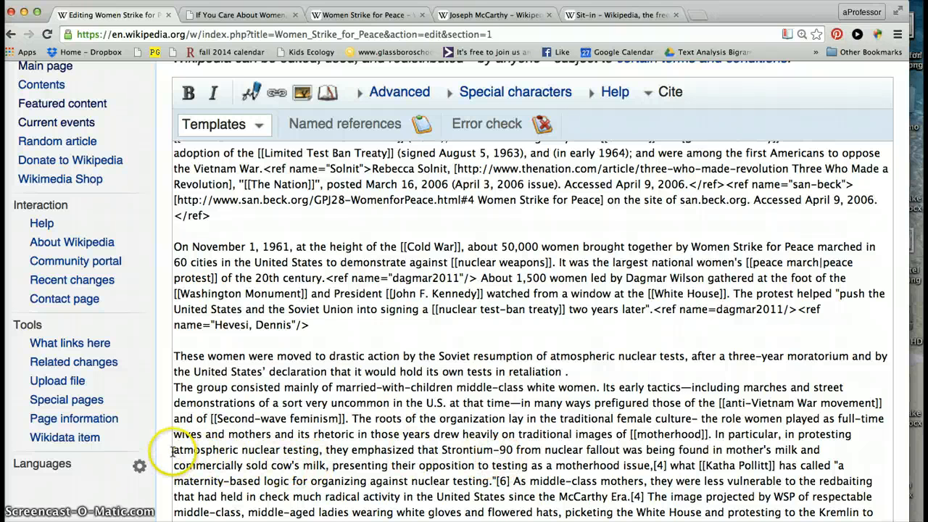
- Try to link "atmospheric nuclear testing" and the shorter "atmospheric nuclear" in the sentence on the women's protests to a wiki page
drag(172, 451, 319, 452)
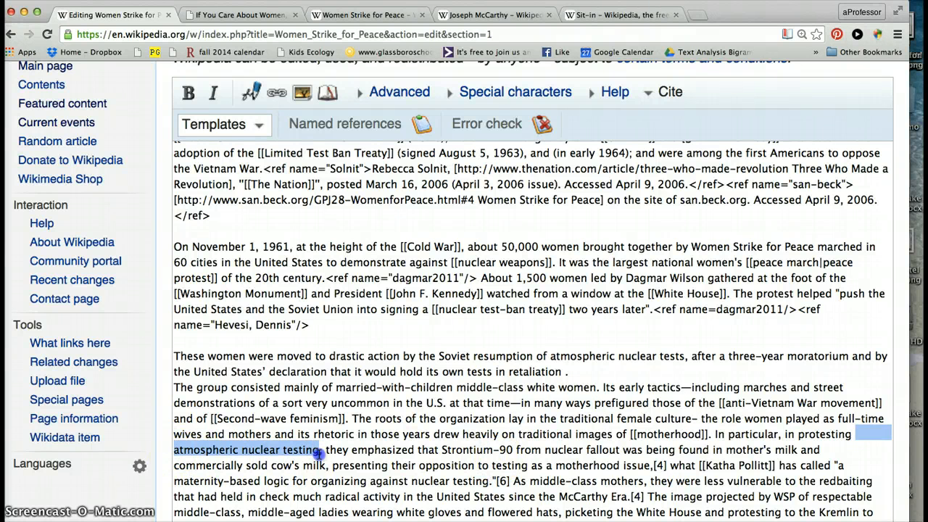
click(276, 93)
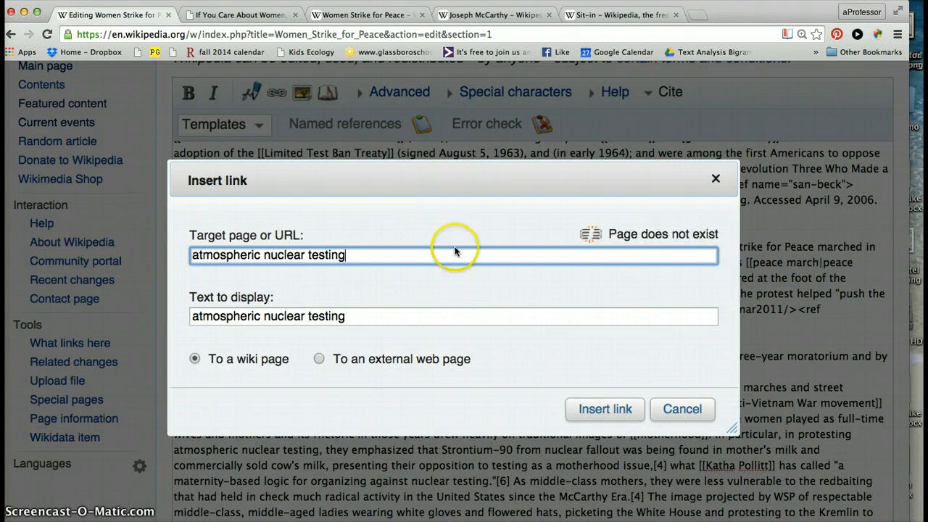
click(683, 409)
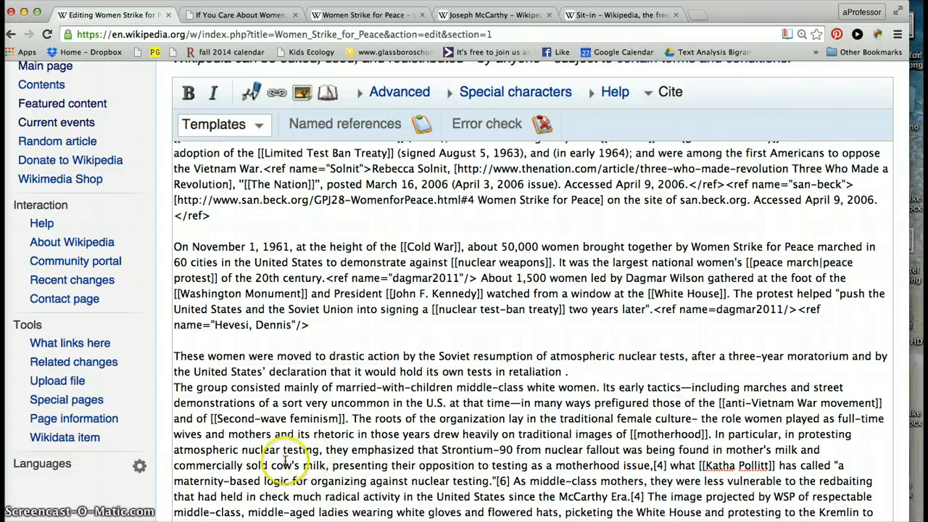
click(175, 450)
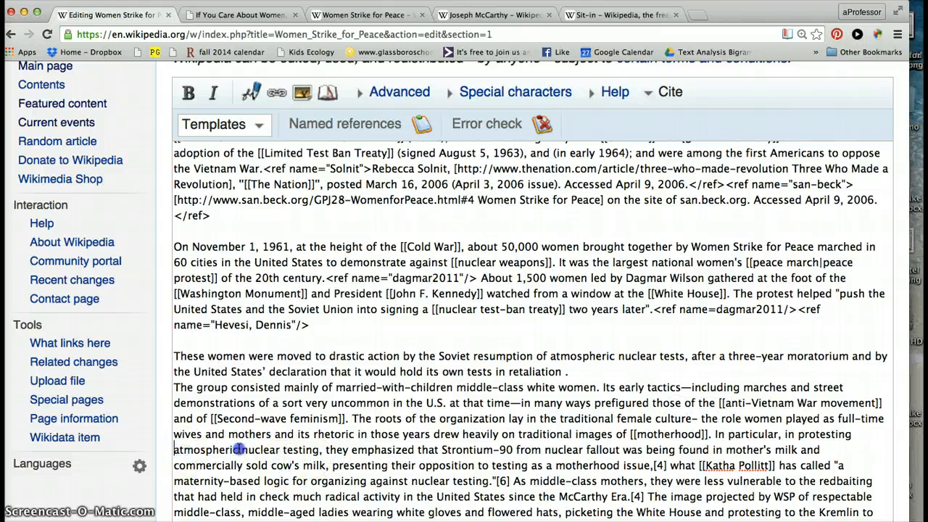
drag(175, 450, 281, 450)
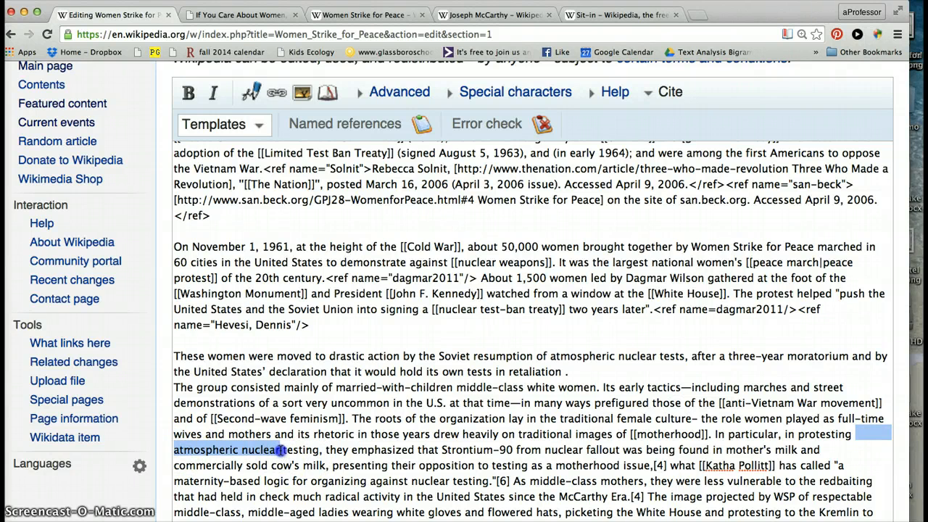
click(276, 92)
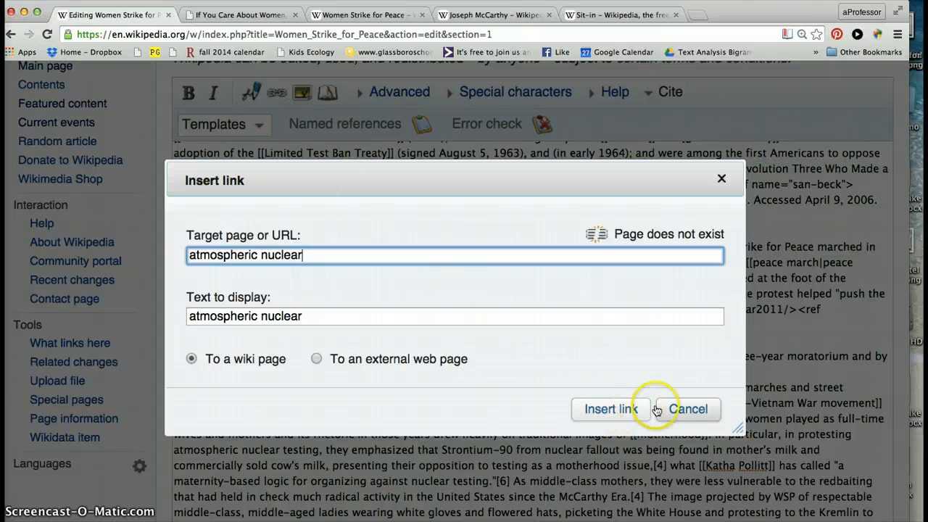
click(685, 409)
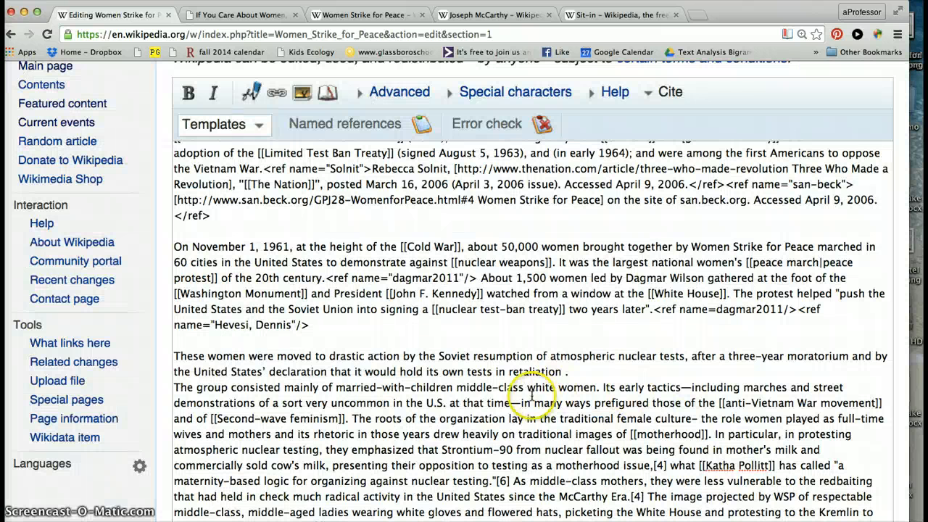
- Turn "Strontium-90" in the sentence on nuclear fallout in milk into a link to the wiki page of that name
drag(441, 450, 514, 450)
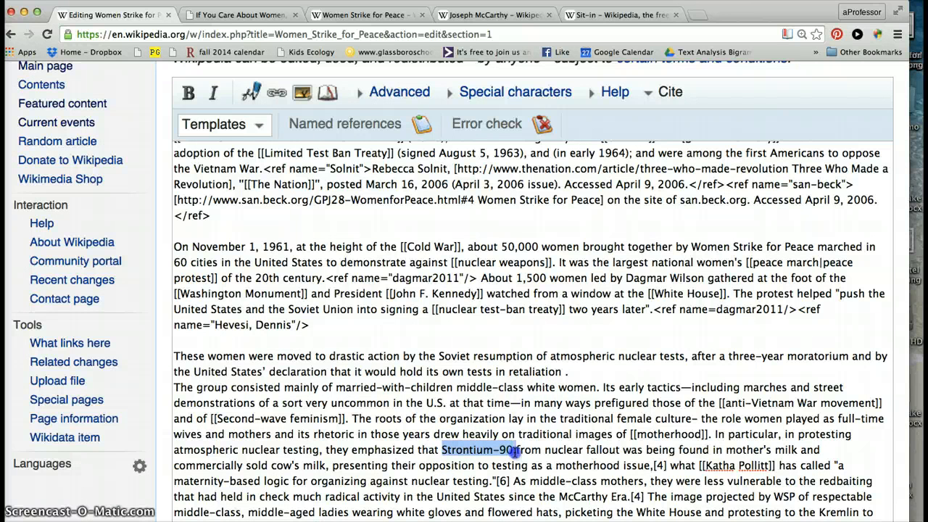
click(276, 95)
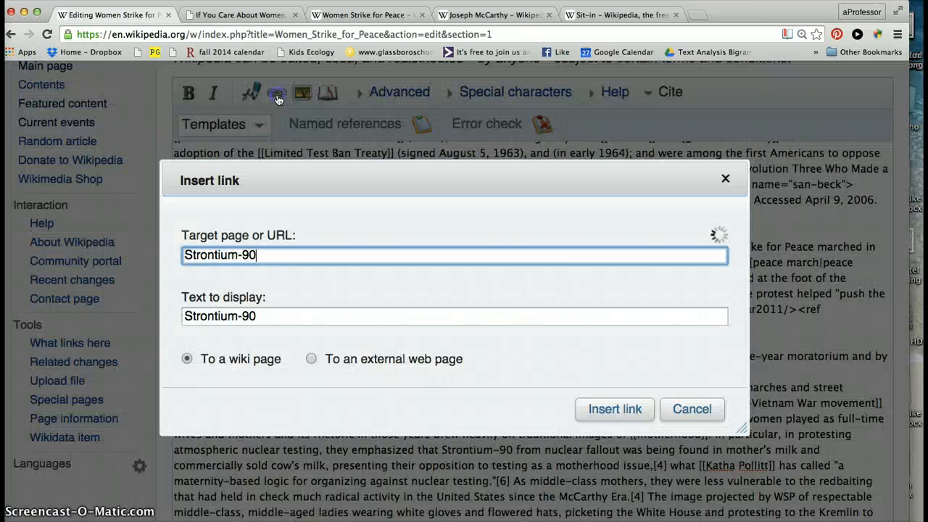
click(616, 410)
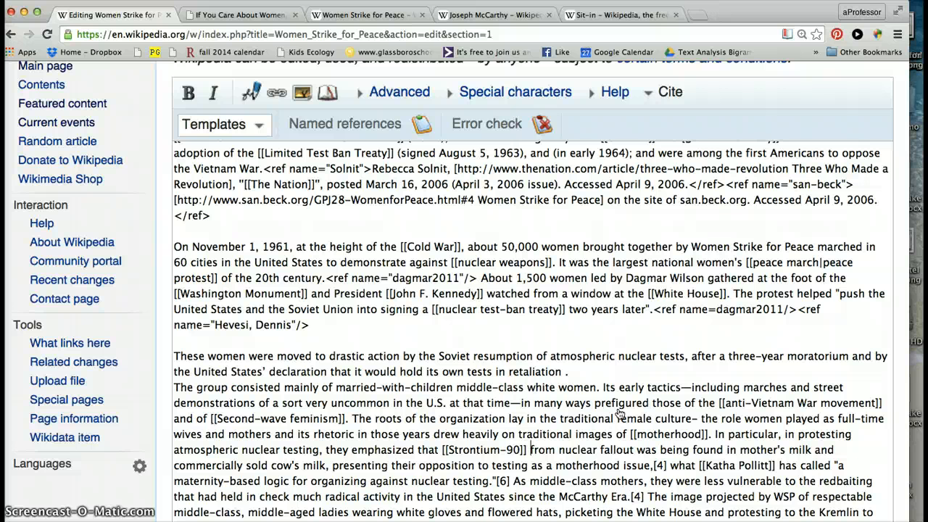
- Turn "McCarthy Era" in the sentence on redbaiting and radical activity into a link to the wiki page of that name
click(416, 479)
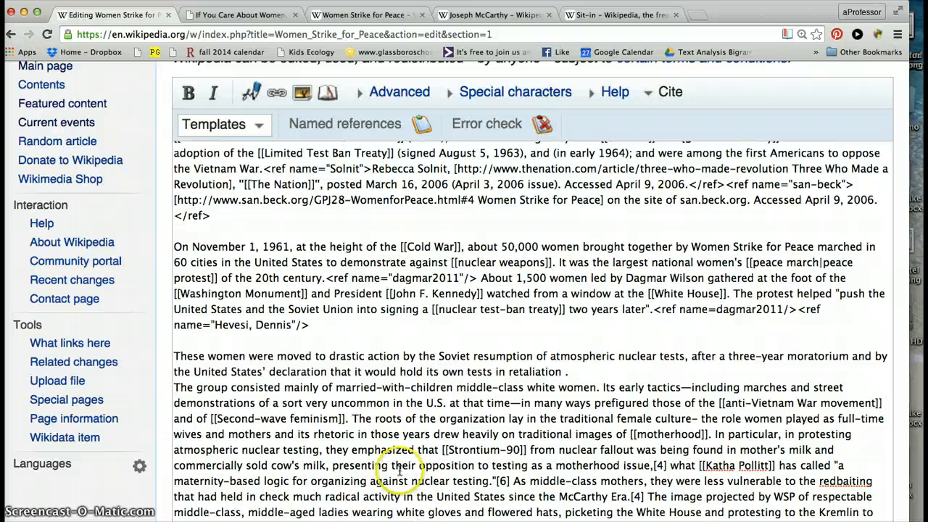
click(318, 498)
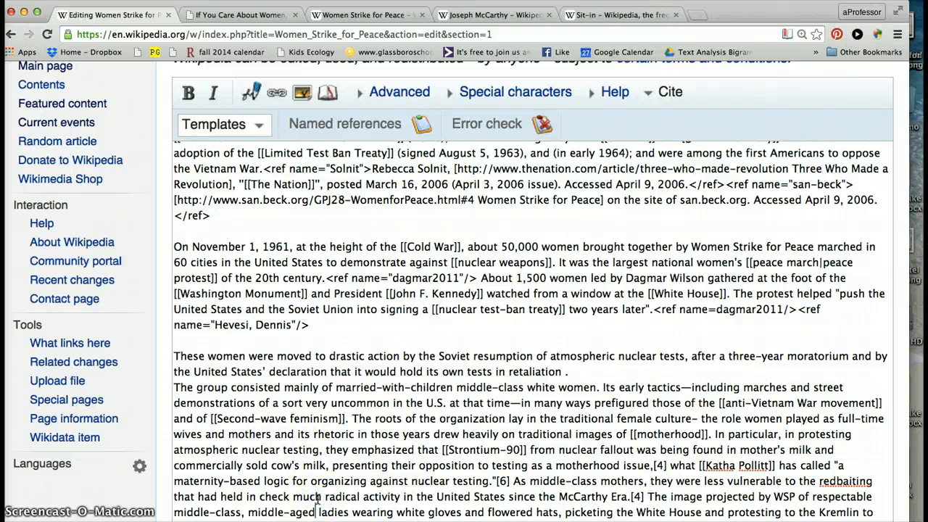
scroll(317, 498, down, 2)
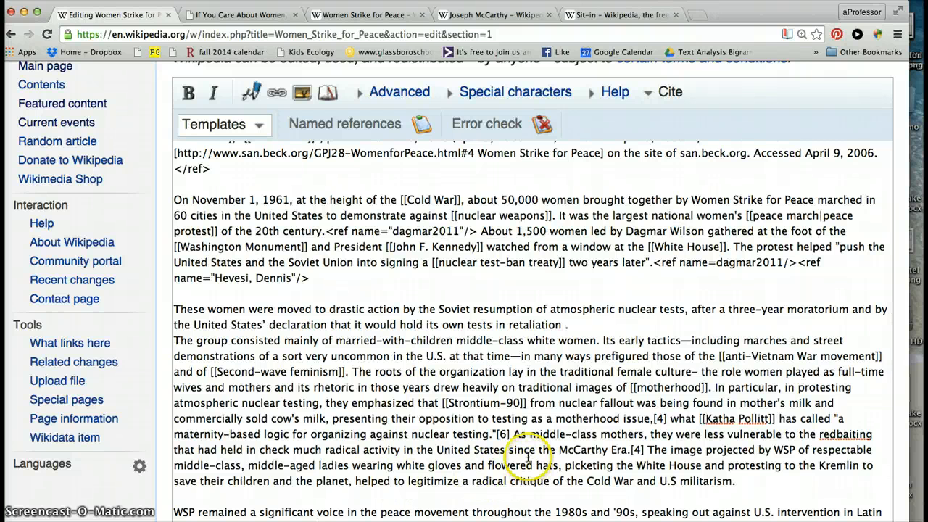
drag(558, 450, 628, 450)
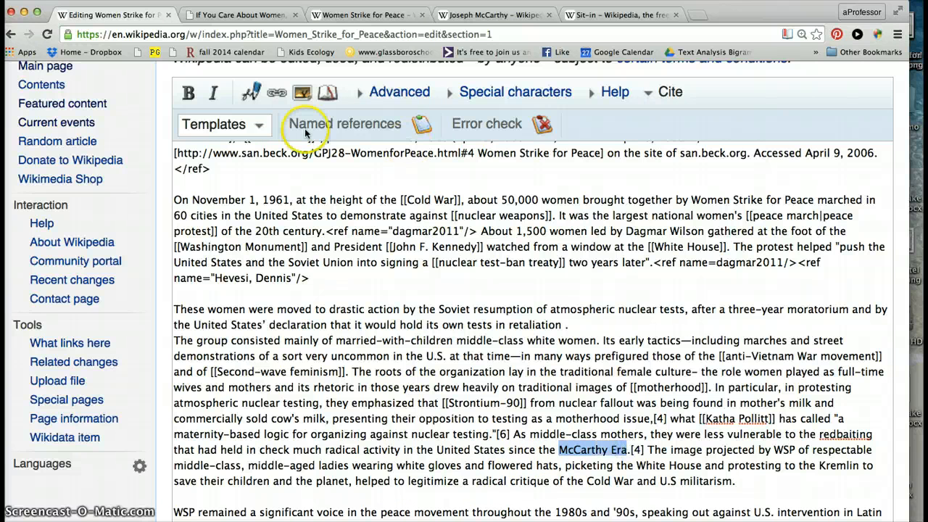
click(277, 95)
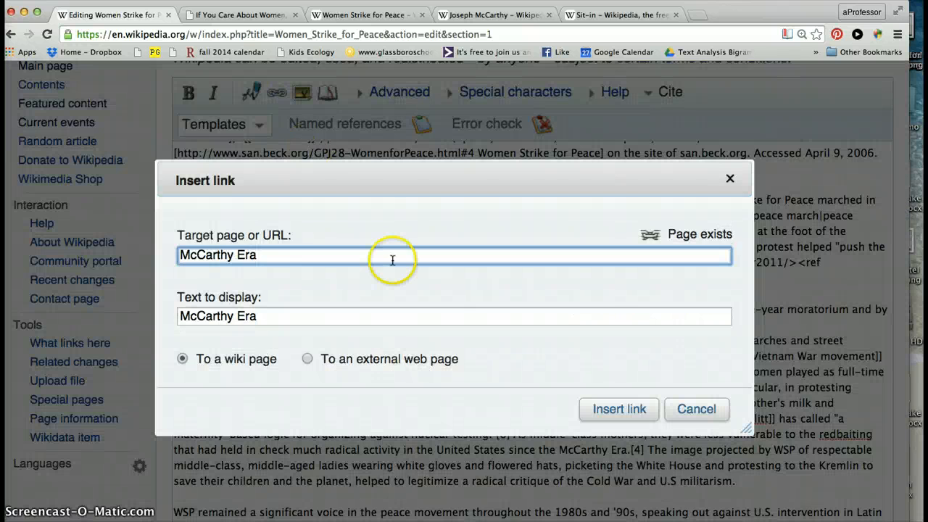
click(616, 408)
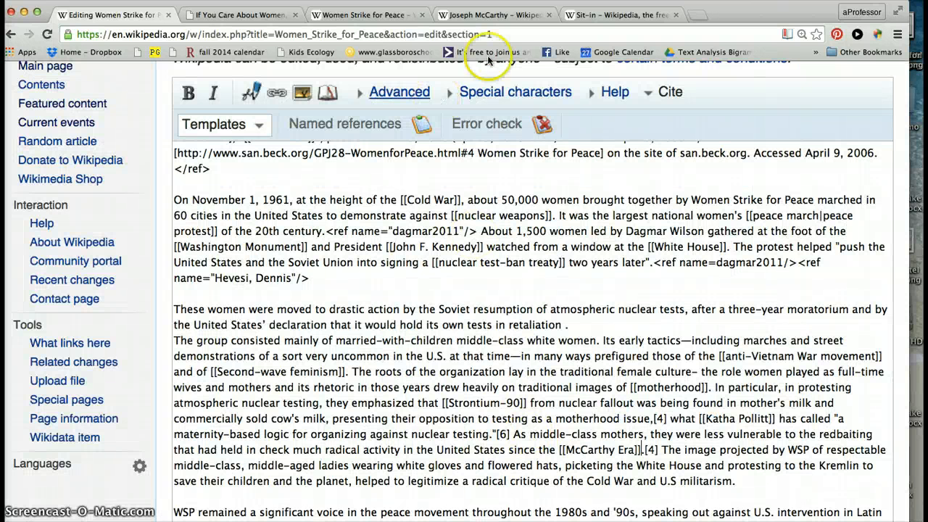
- Check the open Joseph McCarthy article around the Wheeling speech section, and return to the Women Strike for Peace section editor
click(491, 17)
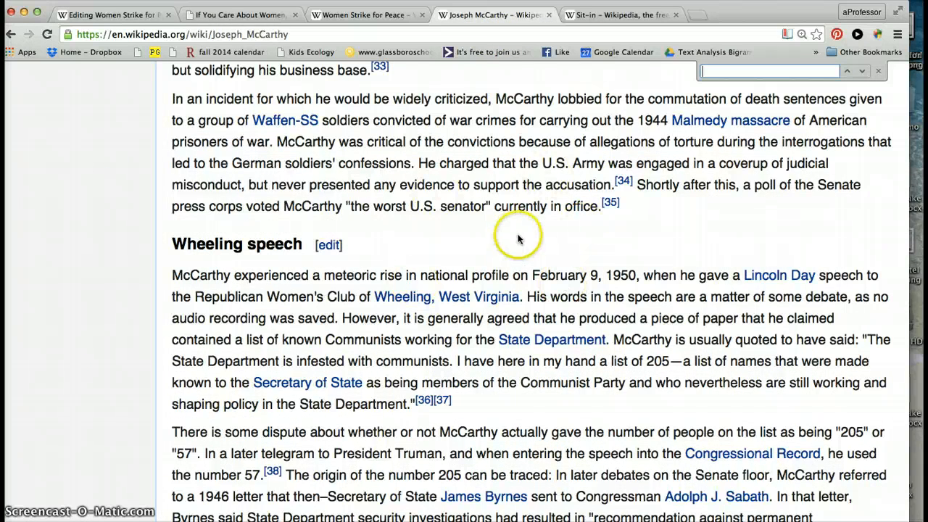
click(122, 15)
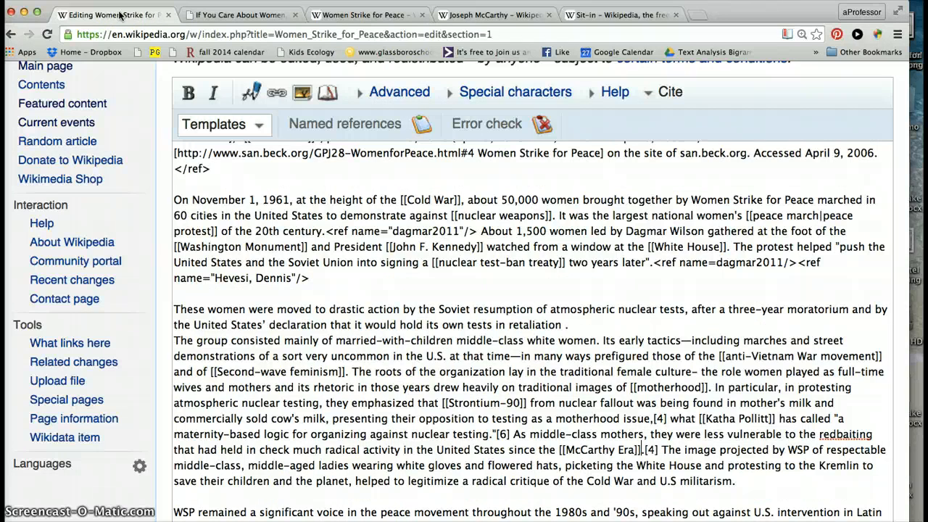
click(488, 14)
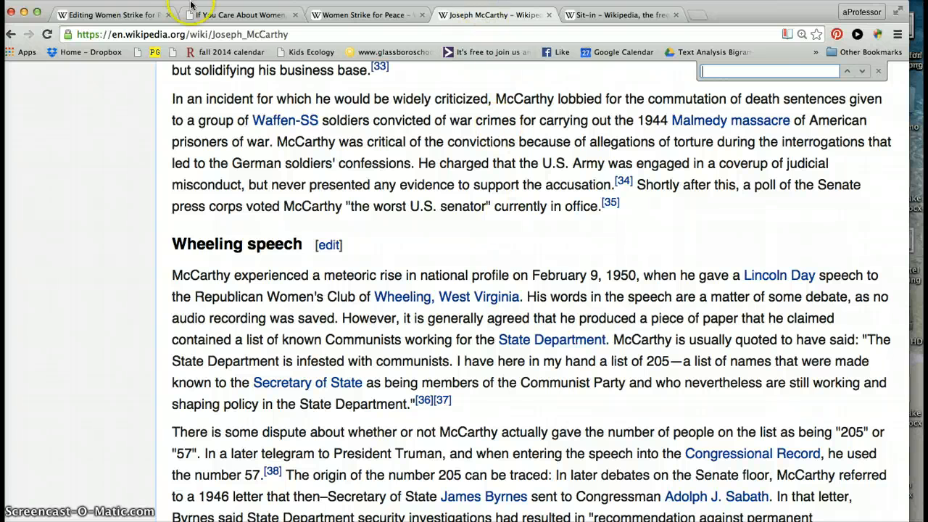
click(129, 17)
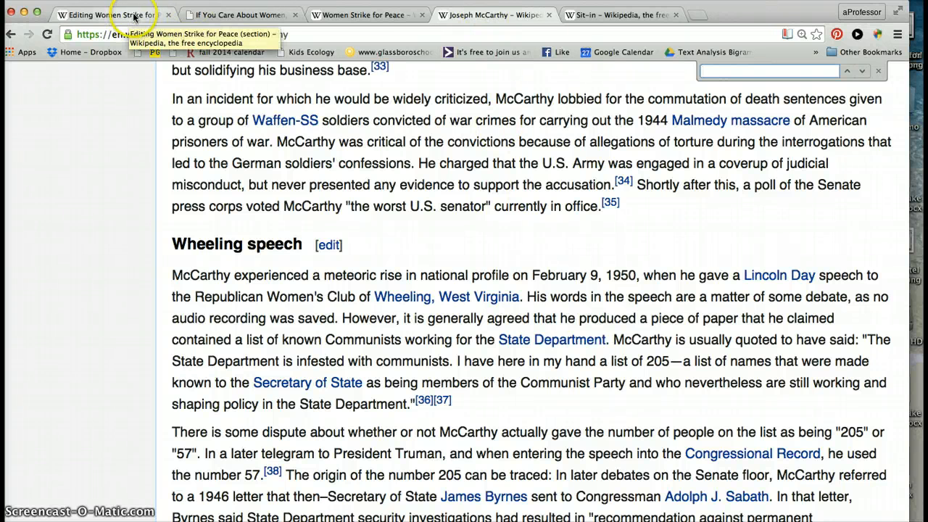
click(130, 16)
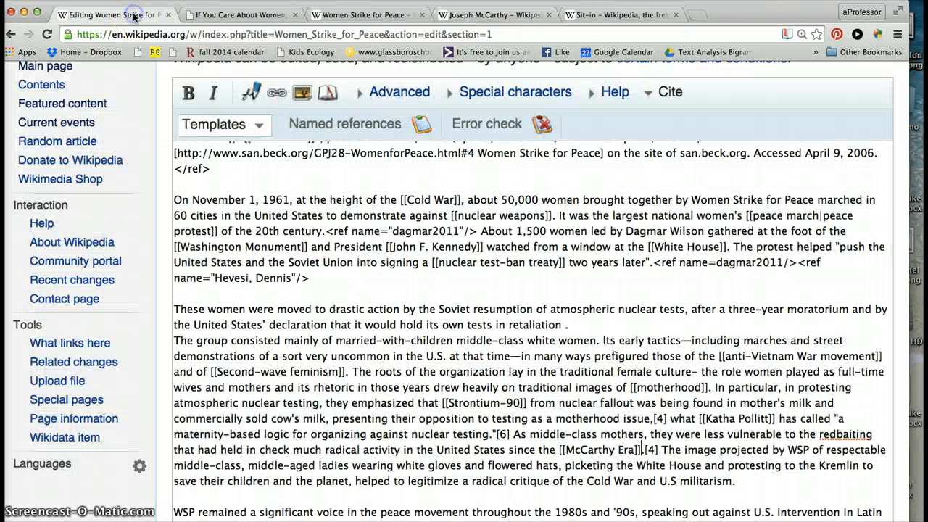
- Look over the rest of the History section's wikitext and save the edited page with the edit summary "/* History */"
click(486, 332)
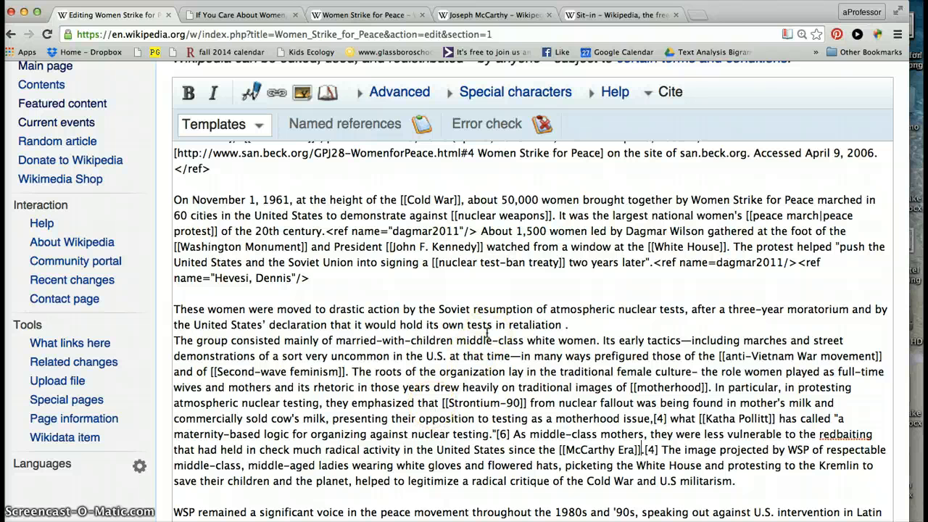
click(497, 294)
click(500, 293)
key(Down)
key(Down)
key(Down)
key(Down)
key(Down)
scroll(503, 293, down, 3)
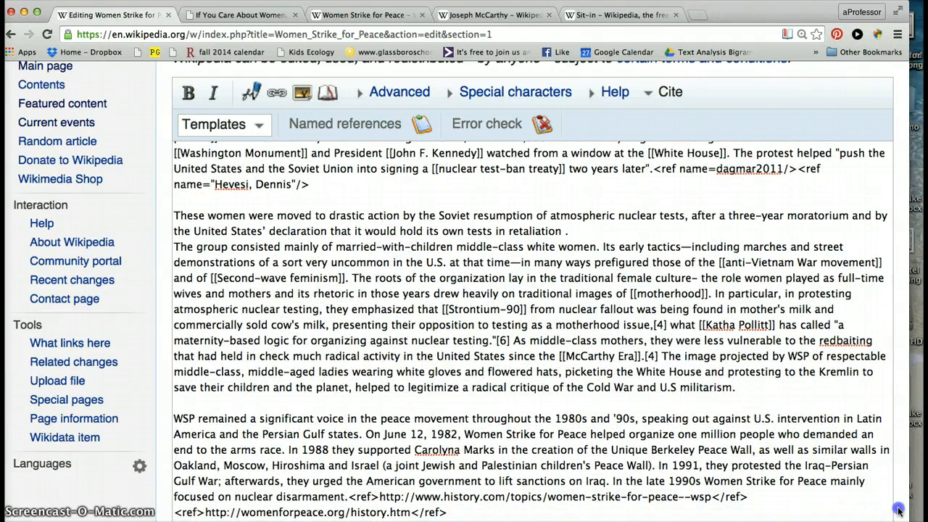
scroll(896, 510, down, 4)
scroll(897, 512, down, 4)
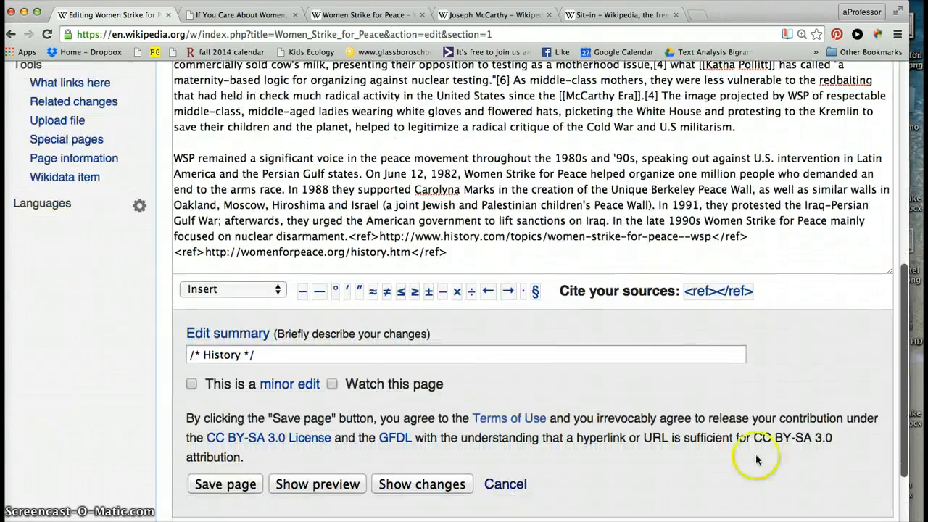
click(222, 485)
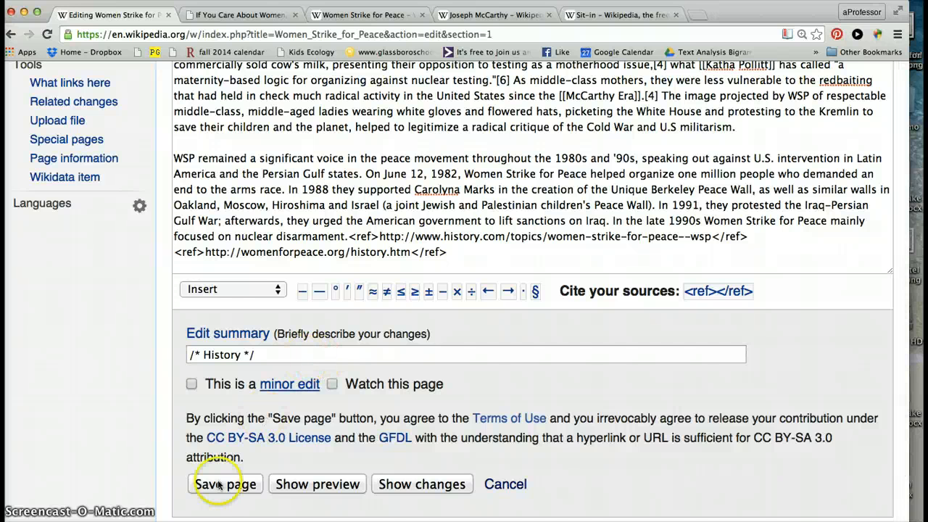